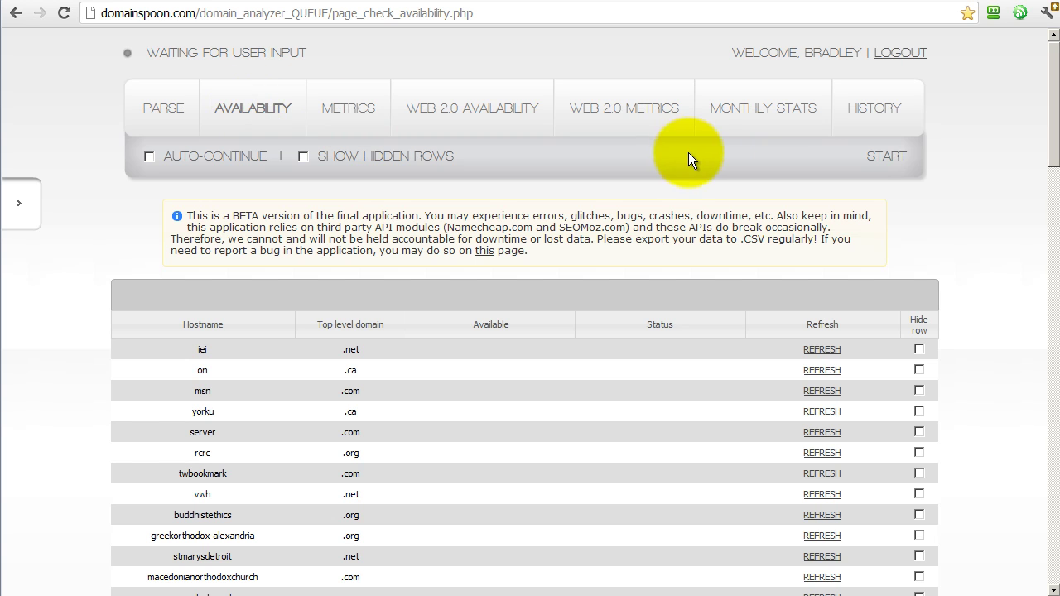
- Run the availability check on the parsed domain list and dismiss the completion message
click(887, 157)
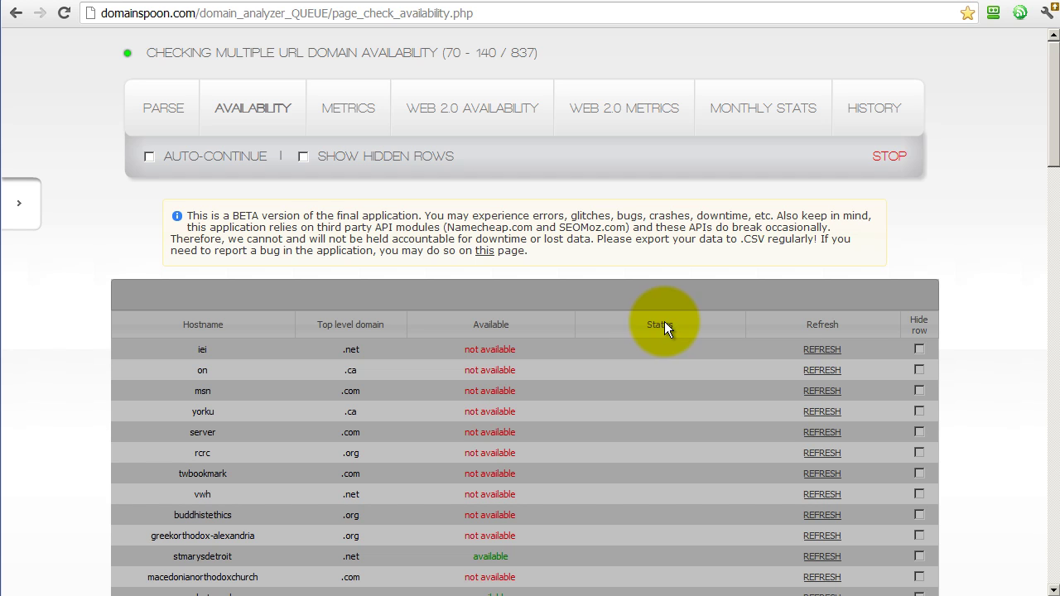
scroll(977, 346, down, 4)
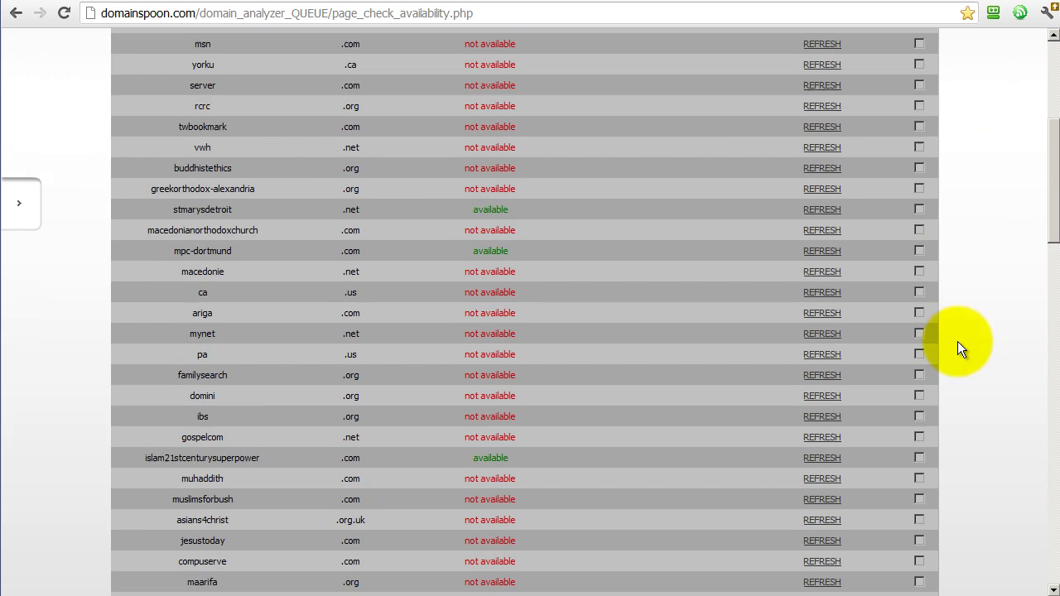
scroll(959, 334, down, 20)
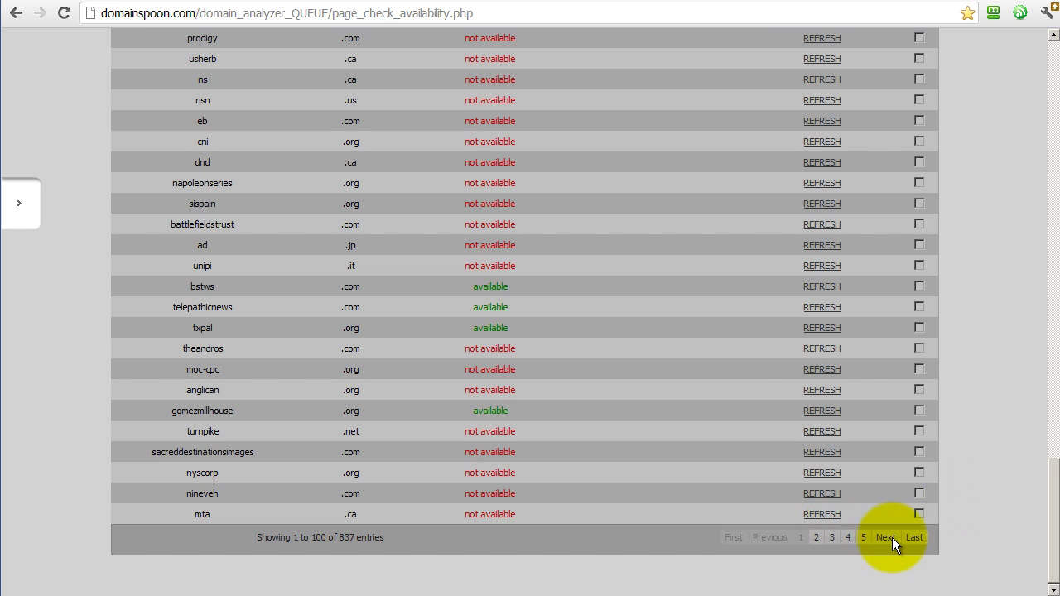
scroll(456, 309, up, 14)
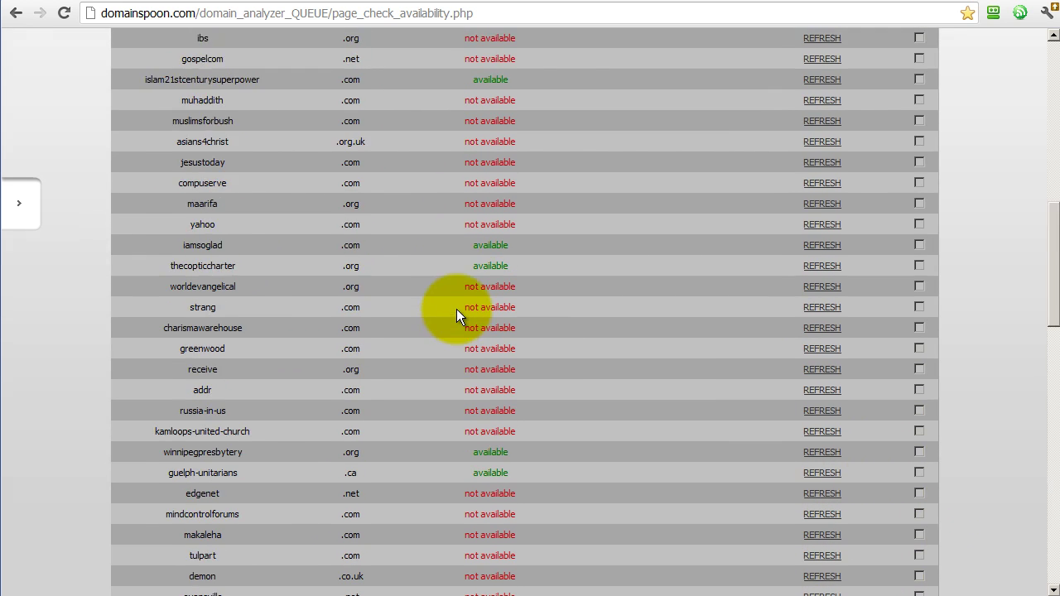
scroll(456, 309, up, 10)
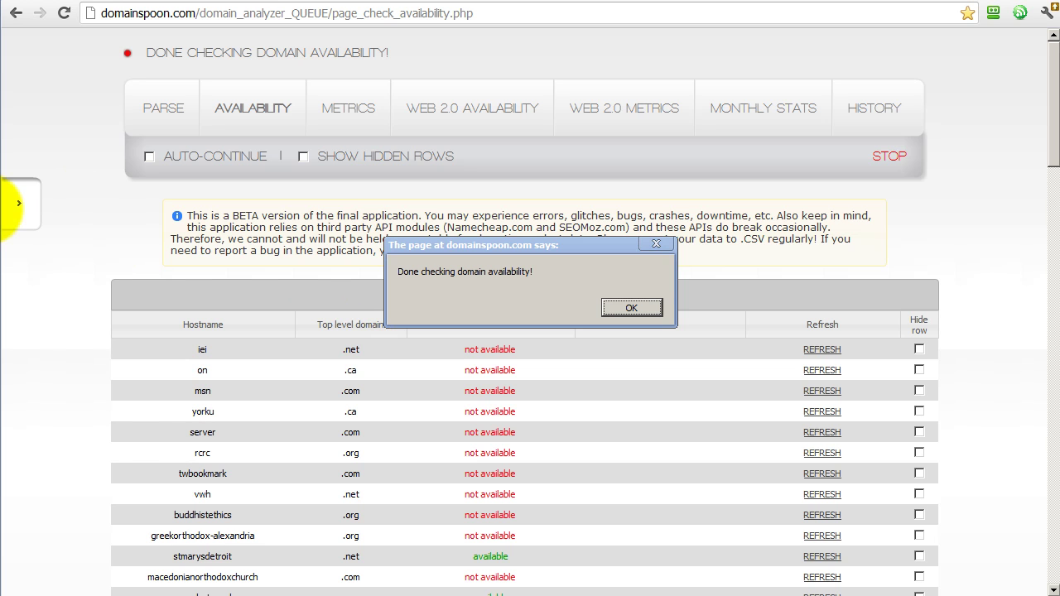
click(621, 308)
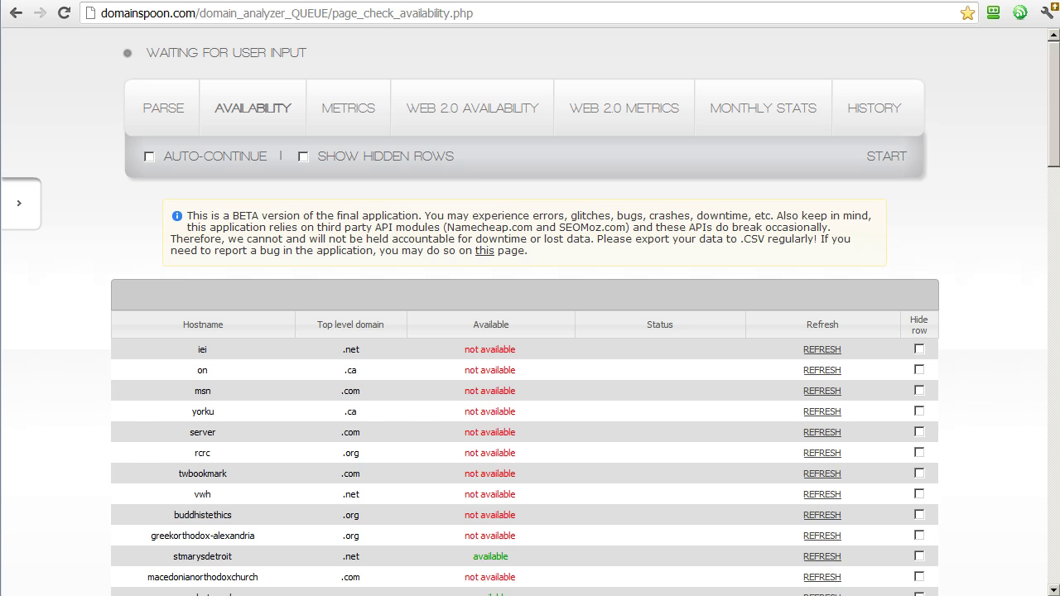
- Switch to Network Connections and open the Realtek PCIe GBE Family Controller's configuration from the Local Area Connection properties
drag(4, 203, 604, 68)
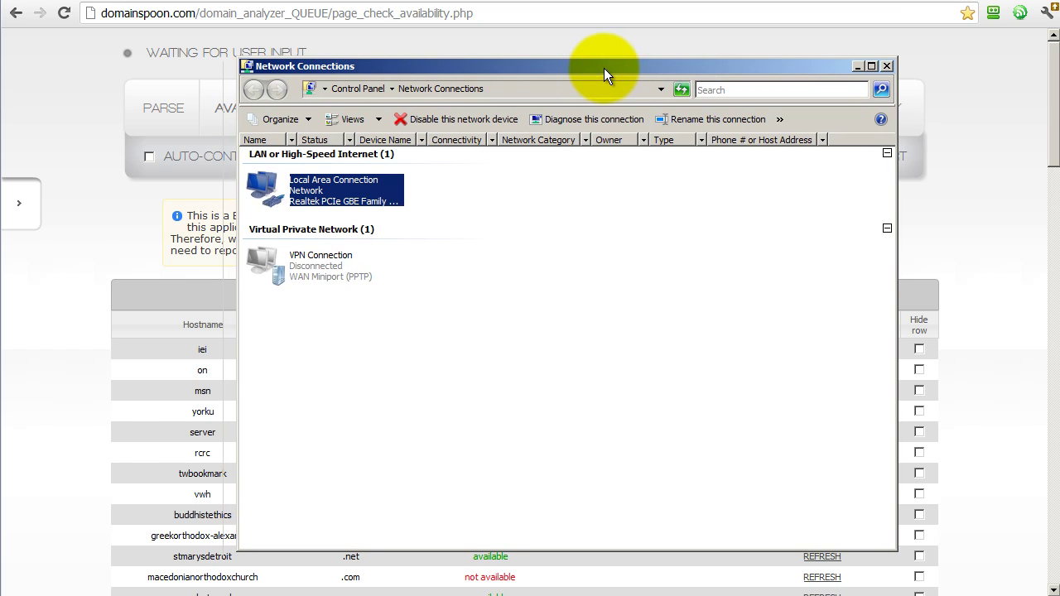
right_click(269, 179)
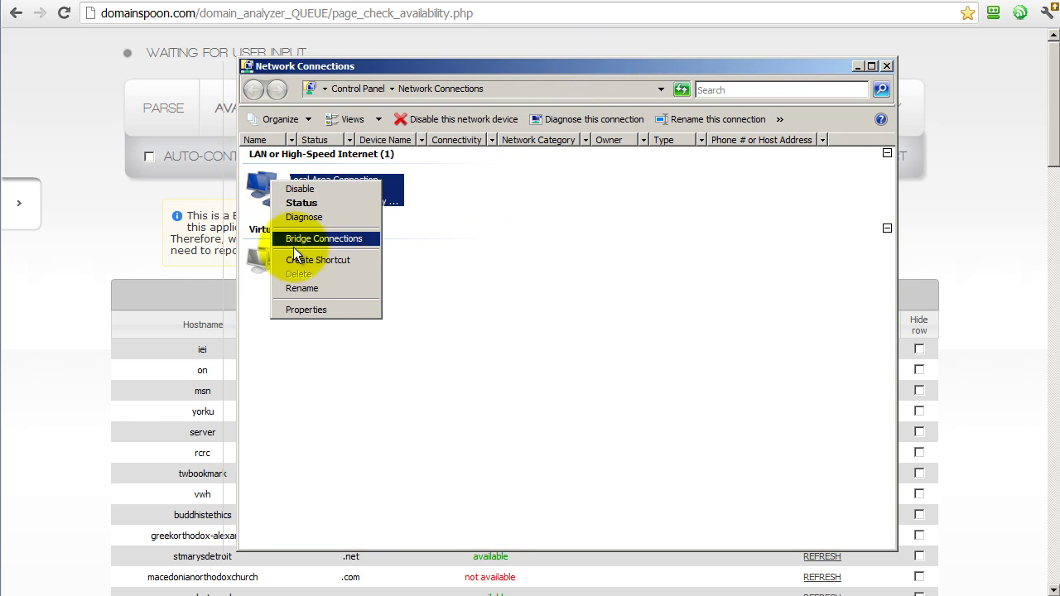
click(311, 310)
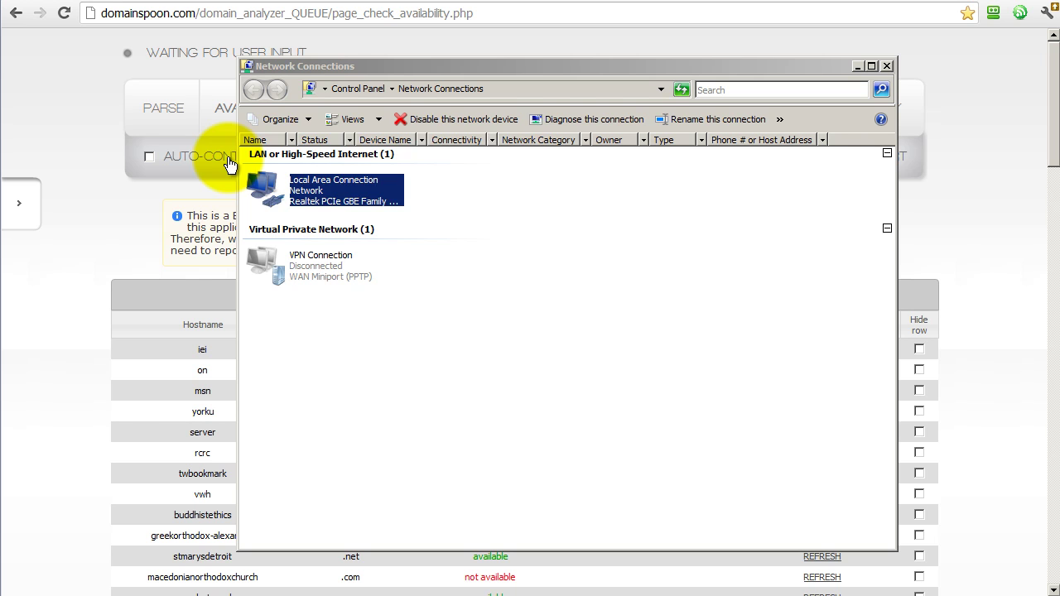
drag(384, 142, 501, 157)
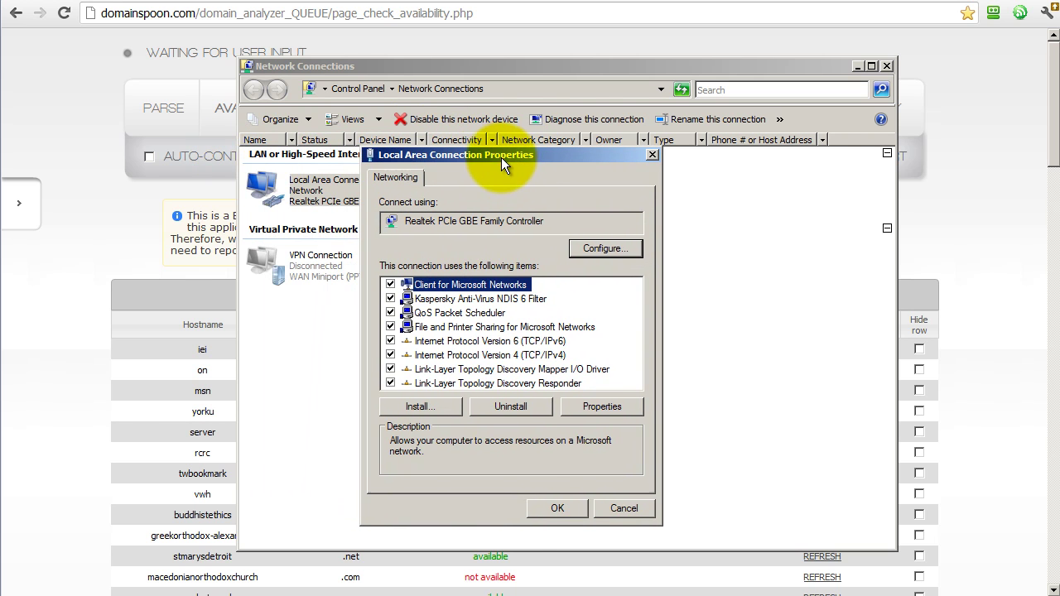
click(600, 248)
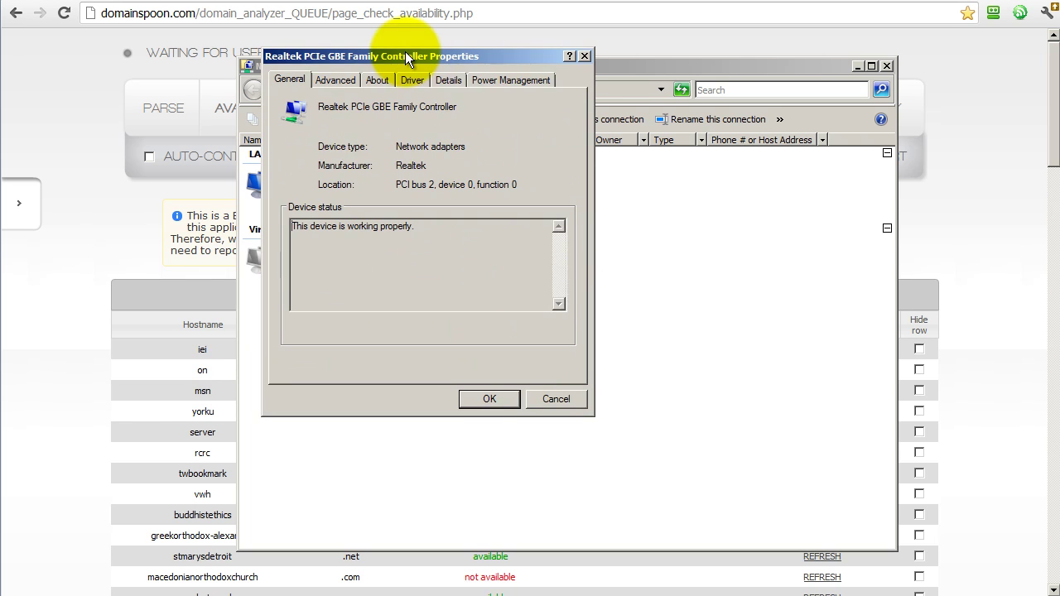
drag(687, 24, 583, 150)
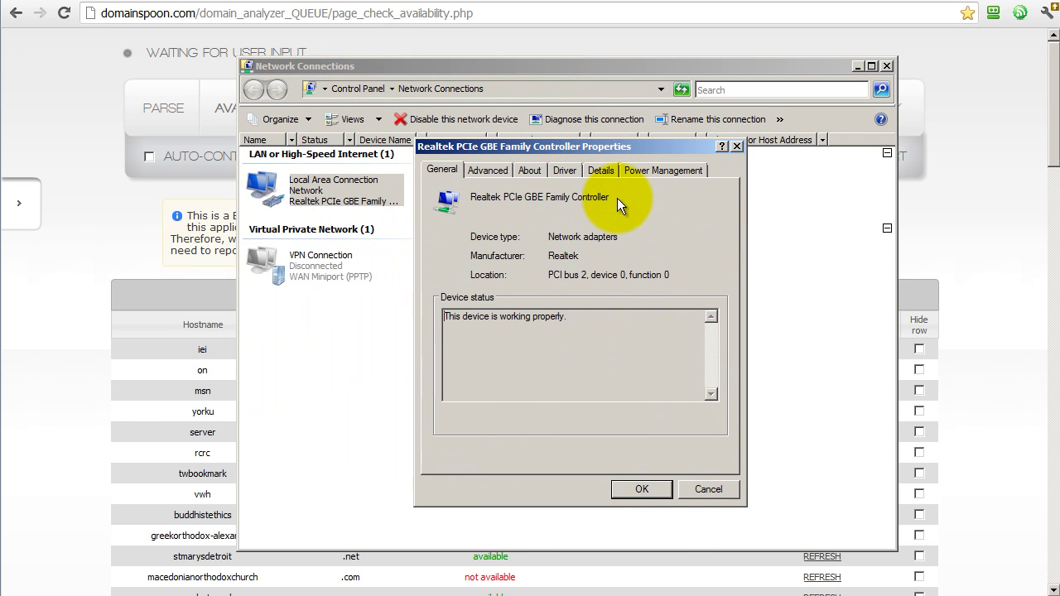
- Leave the adapter's option that lets the computer turn it off to save power disabled, apply it and close Network Connections
click(653, 170)
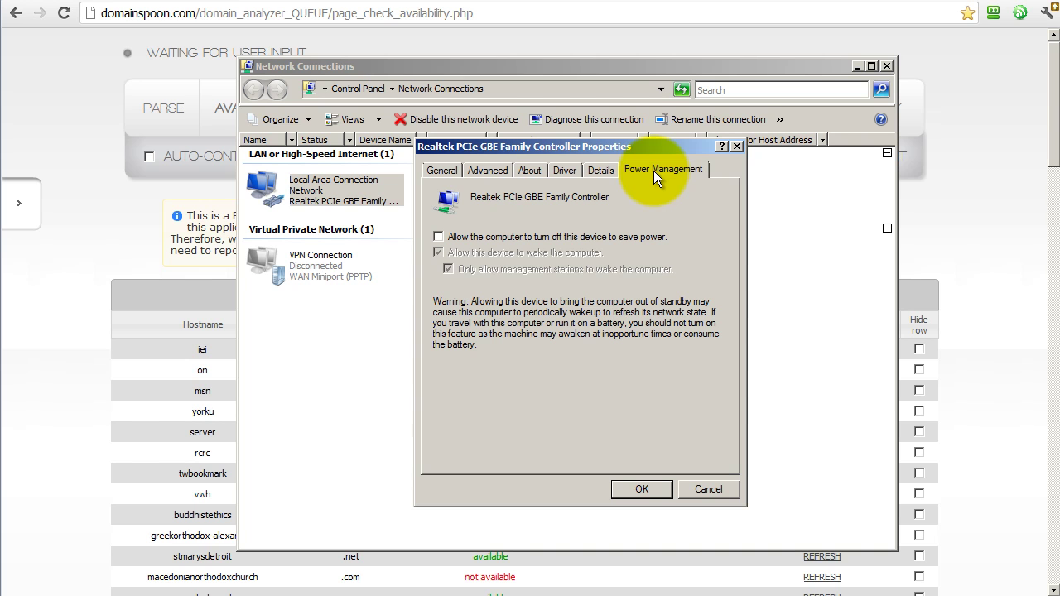
click(438, 236)
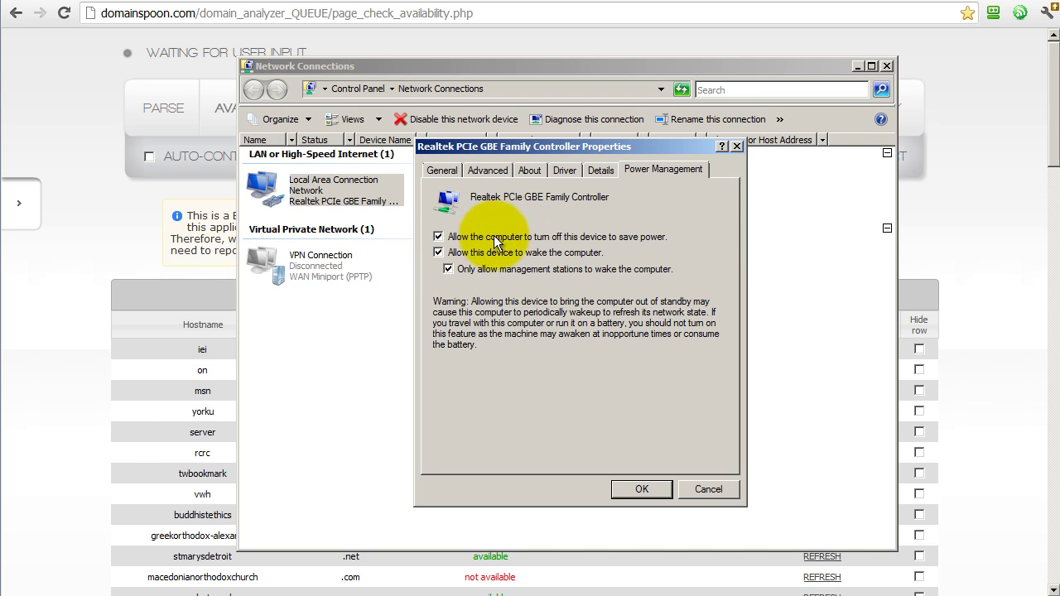
click(438, 236)
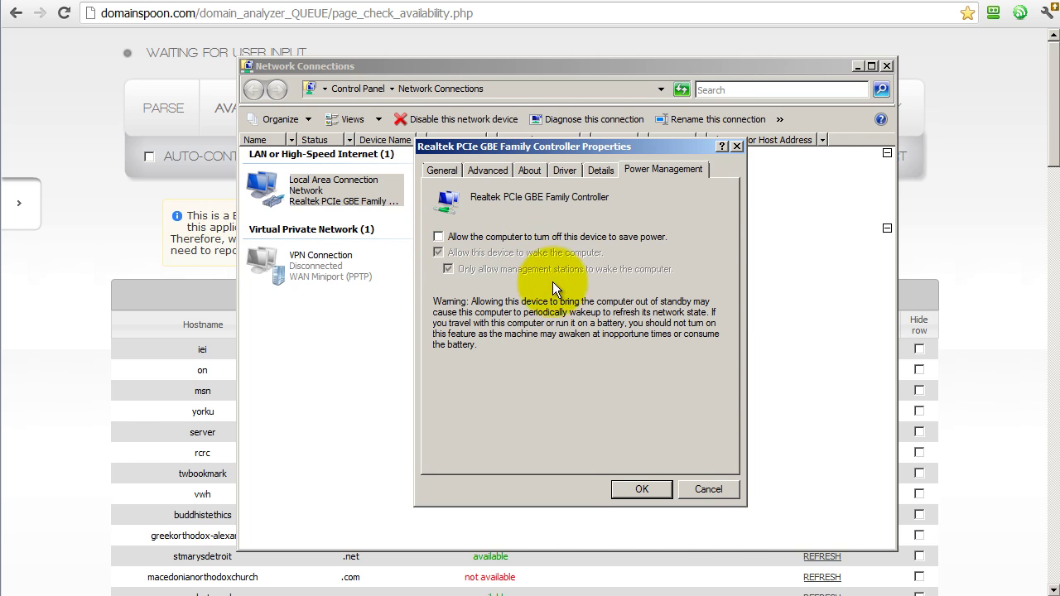
click(642, 489)
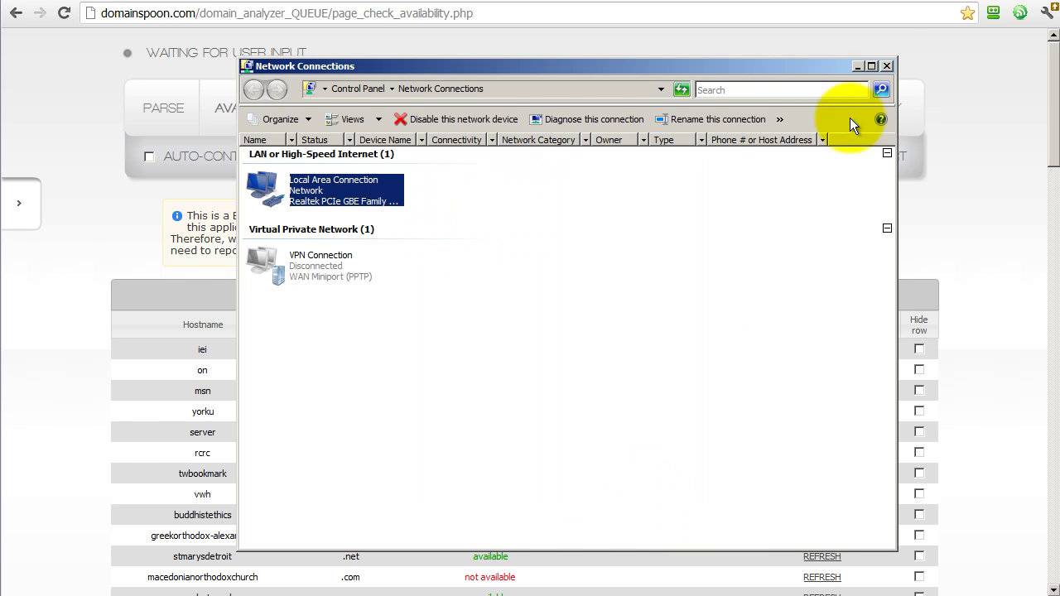
click(886, 66)
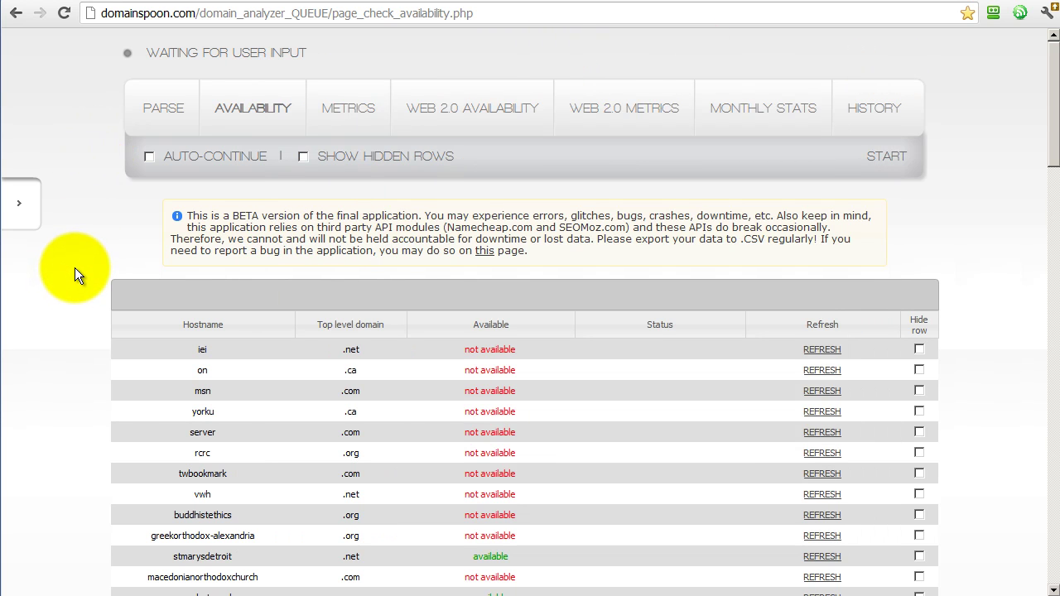
- Review the availability of the domains on the first results page, including stmarysdetroit.net and mpc-dortmund.com
scroll(75, 267, down, 3)
scroll(75, 267, up, 3)
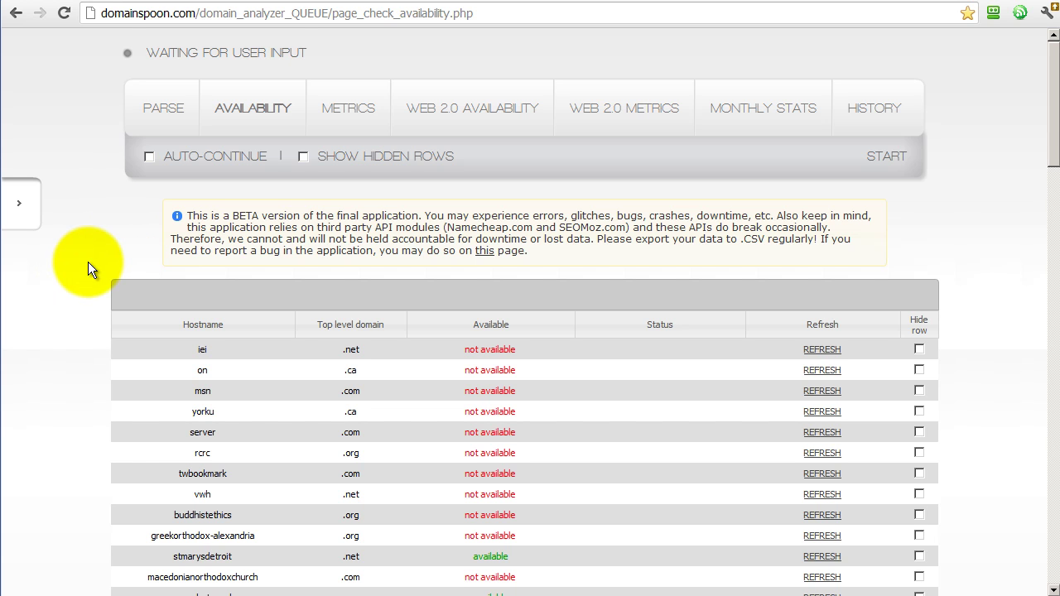
scroll(232, 229, down, 8)
scroll(494, 225, down, 5)
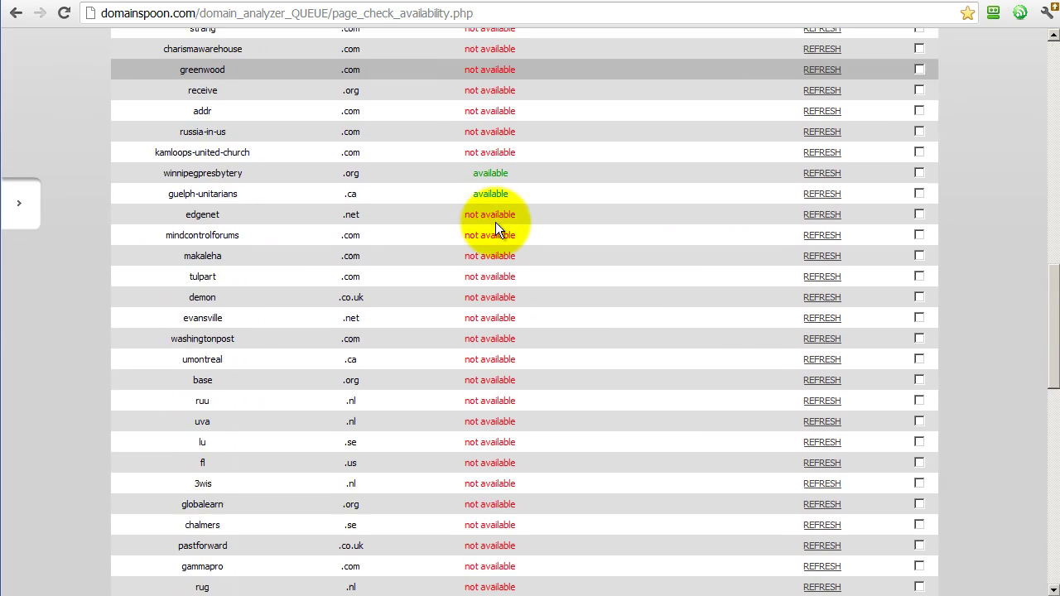
scroll(495, 222, up, 12)
scroll(491, 315, down, 3)
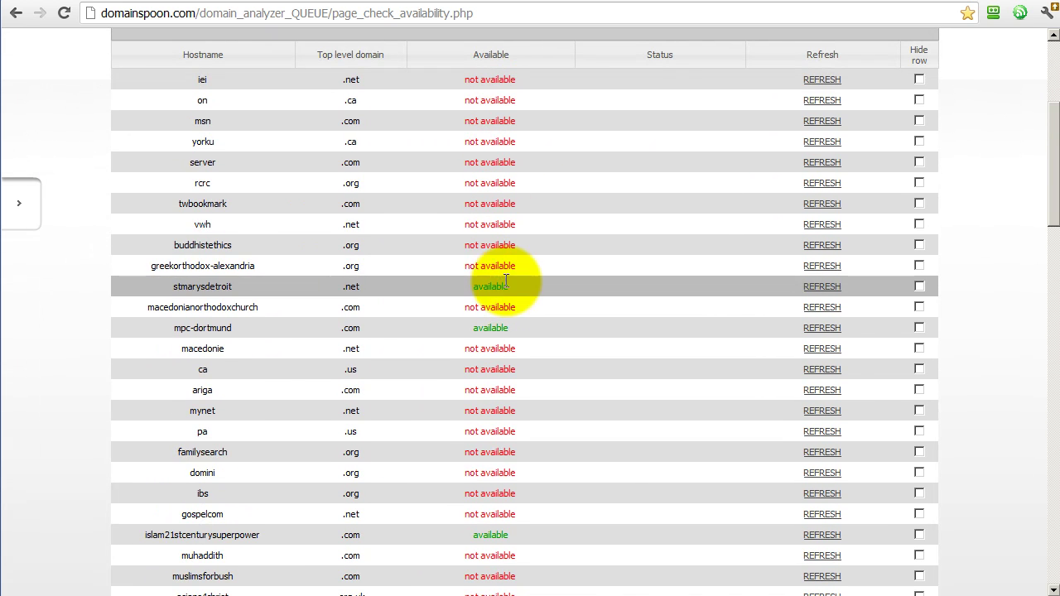
scroll(525, 249, down, 2)
drag(523, 150, 88, 154)
drag(571, 201, 72, 196)
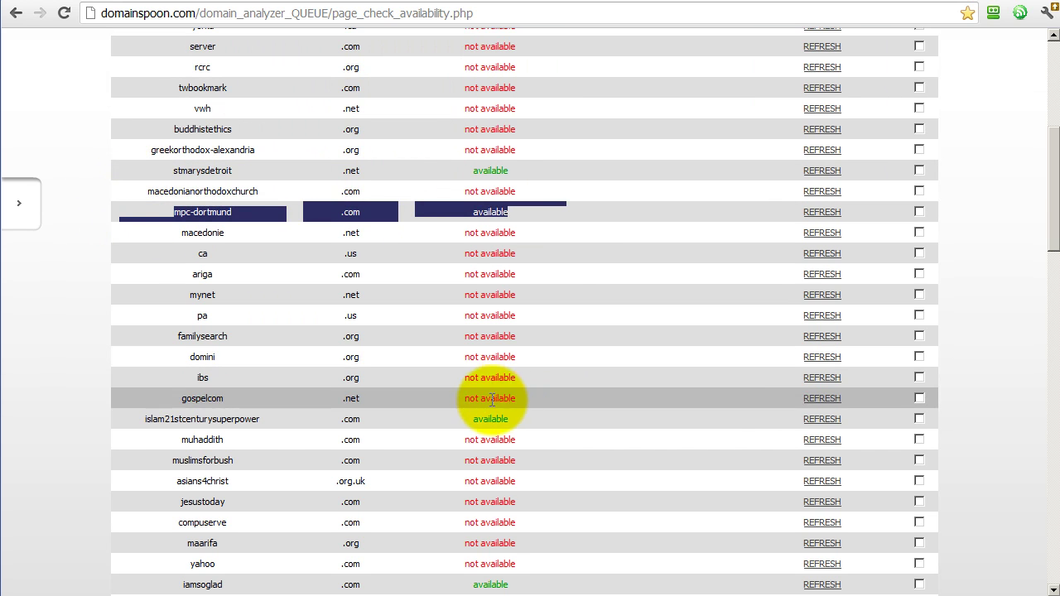
click(485, 404)
scroll(538, 368, down, 8)
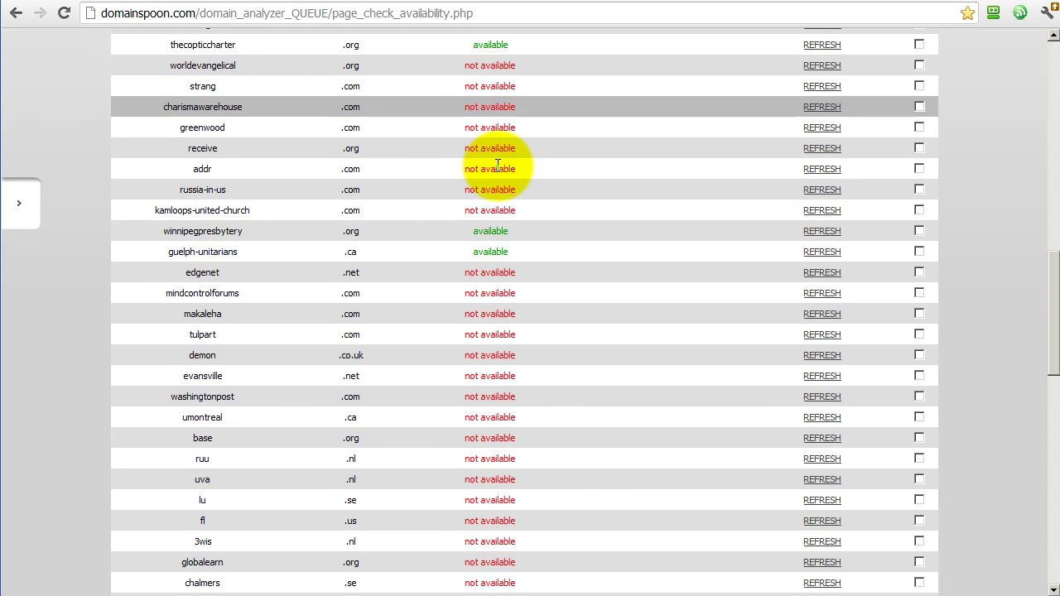
scroll(617, 335, down, 8)
scroll(616, 335, down, 5)
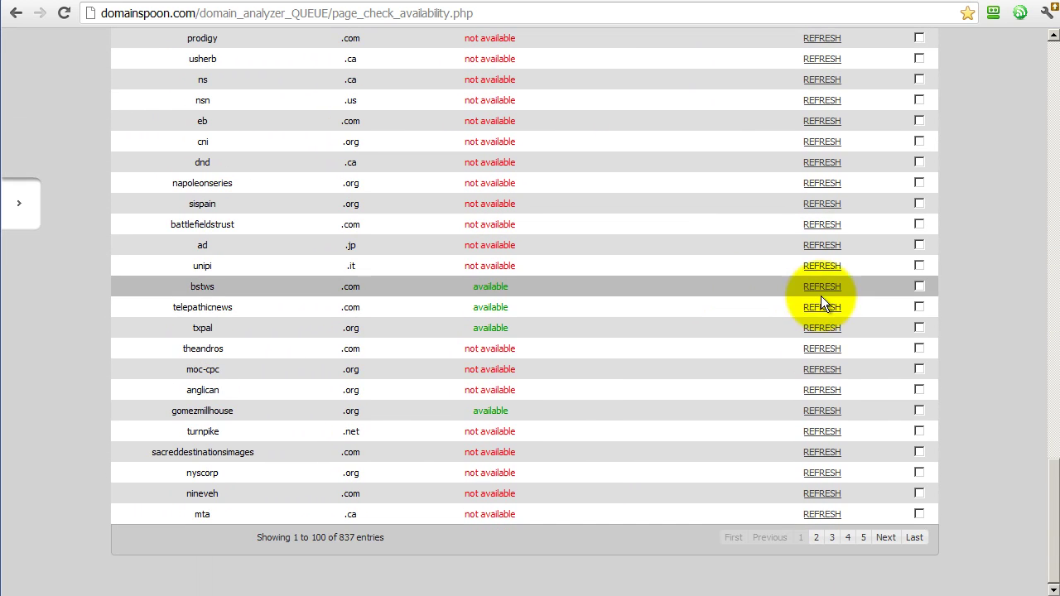
- Page through the availability results from page 2 to page 6
click(815, 540)
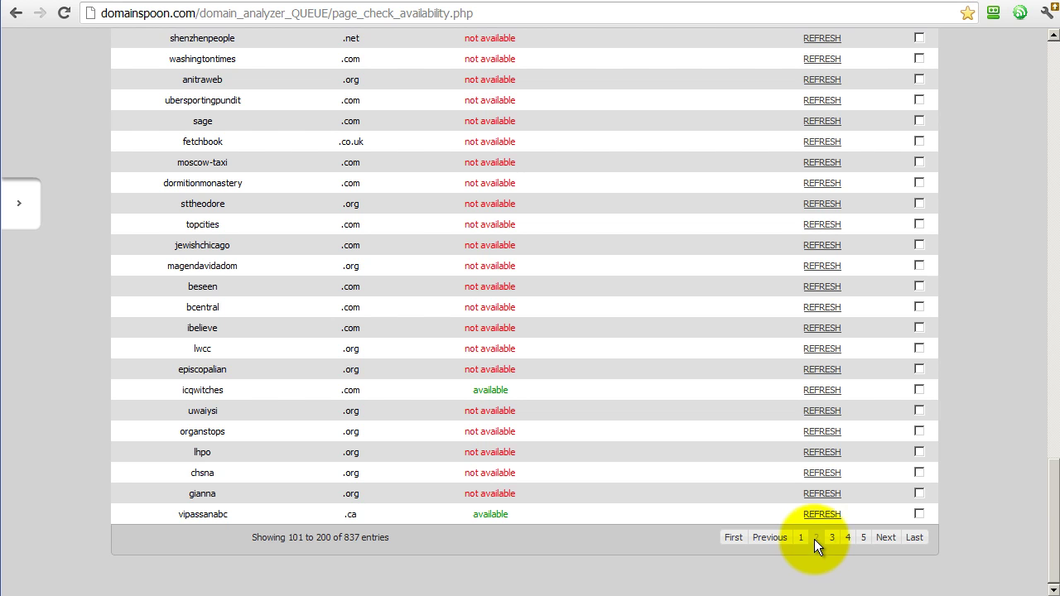
click(833, 539)
click(846, 539)
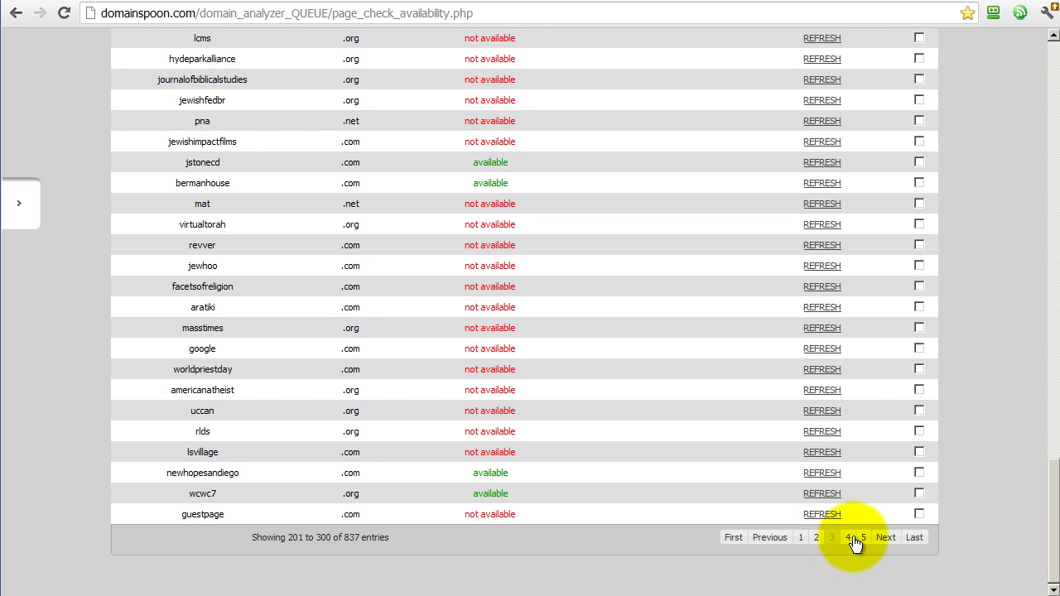
click(864, 539)
click(863, 539)
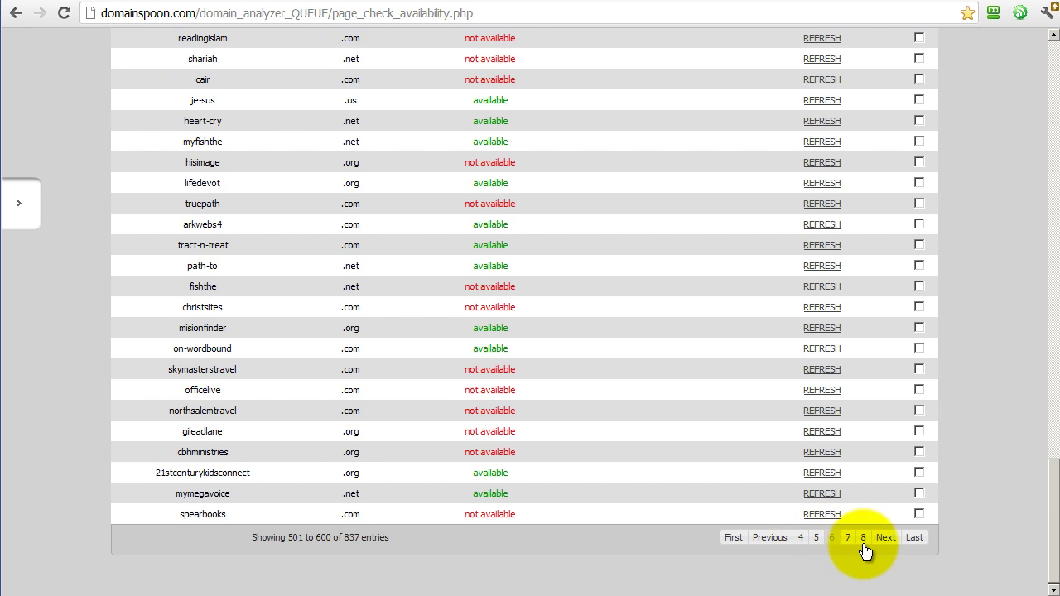
scroll(697, 386, up, 20)
scroll(691, 387, up, 1)
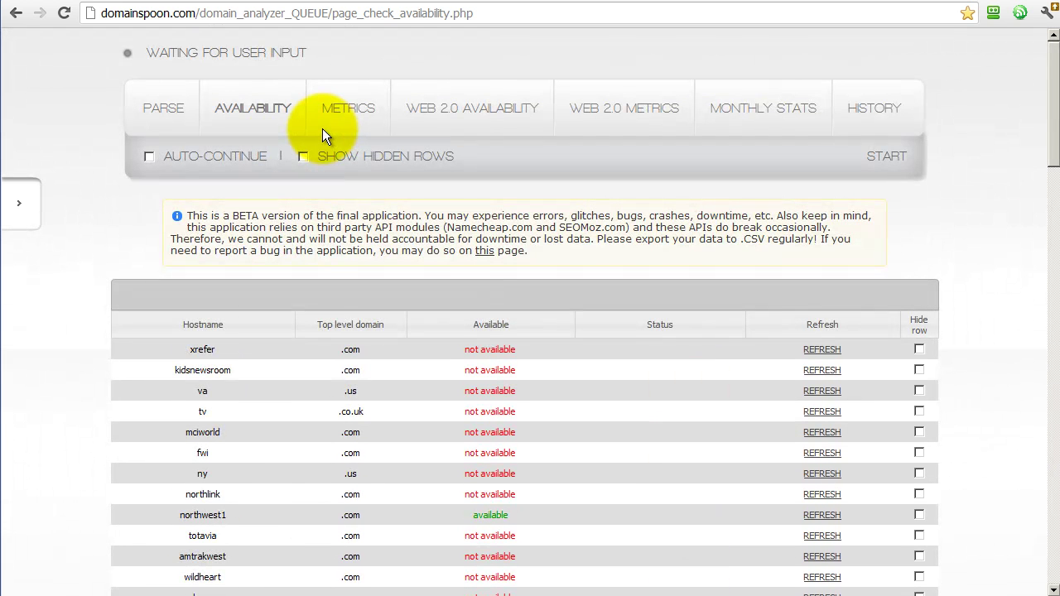
- Sort the results table by availability with the available domains first and look through them
scroll(372, 165, down, 2)
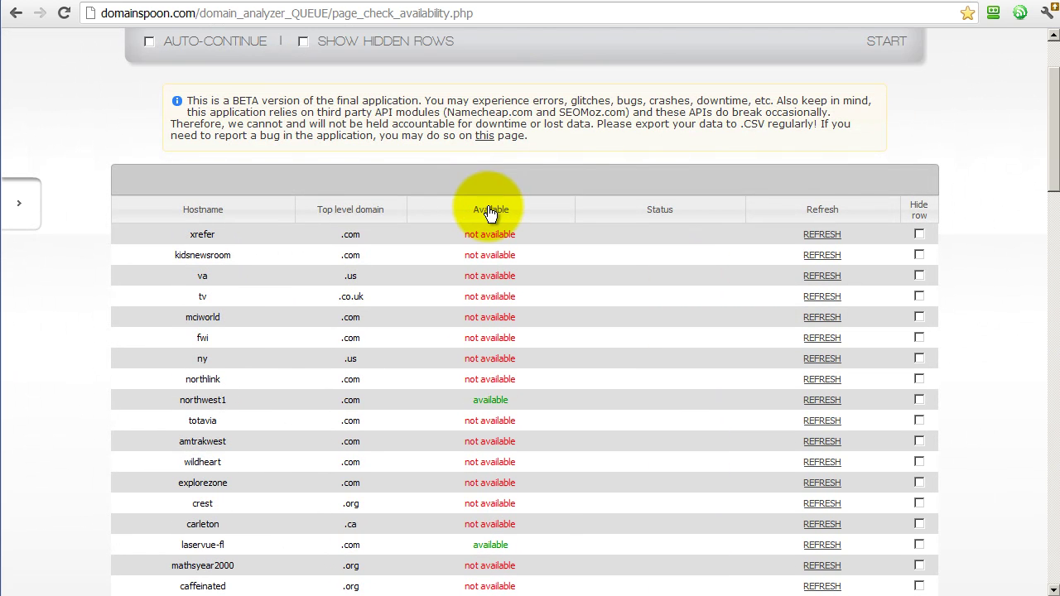
click(501, 210)
click(489, 210)
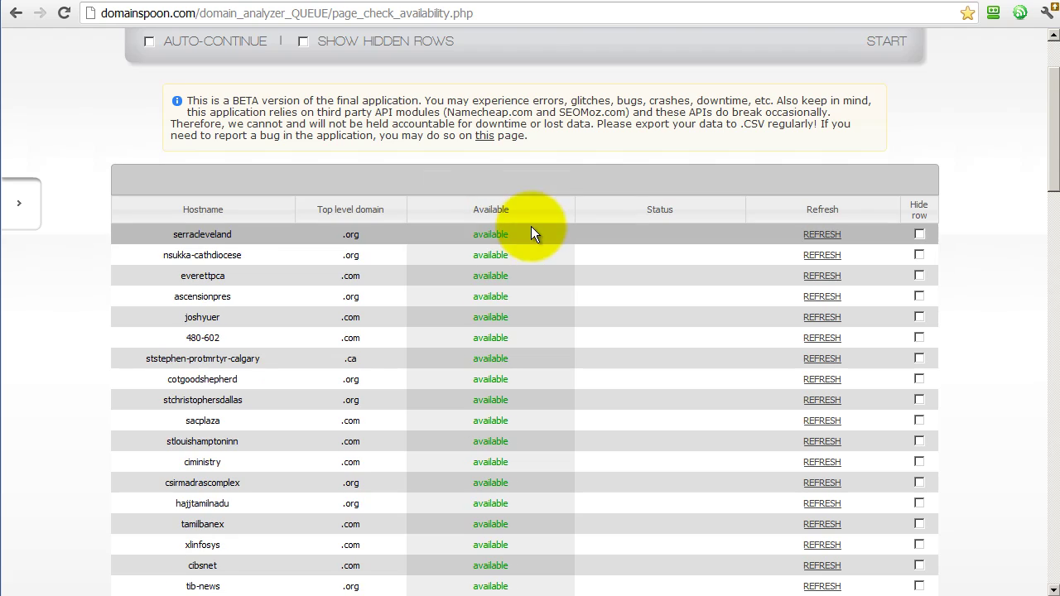
scroll(525, 277, down, 10)
scroll(525, 277, up, 12)
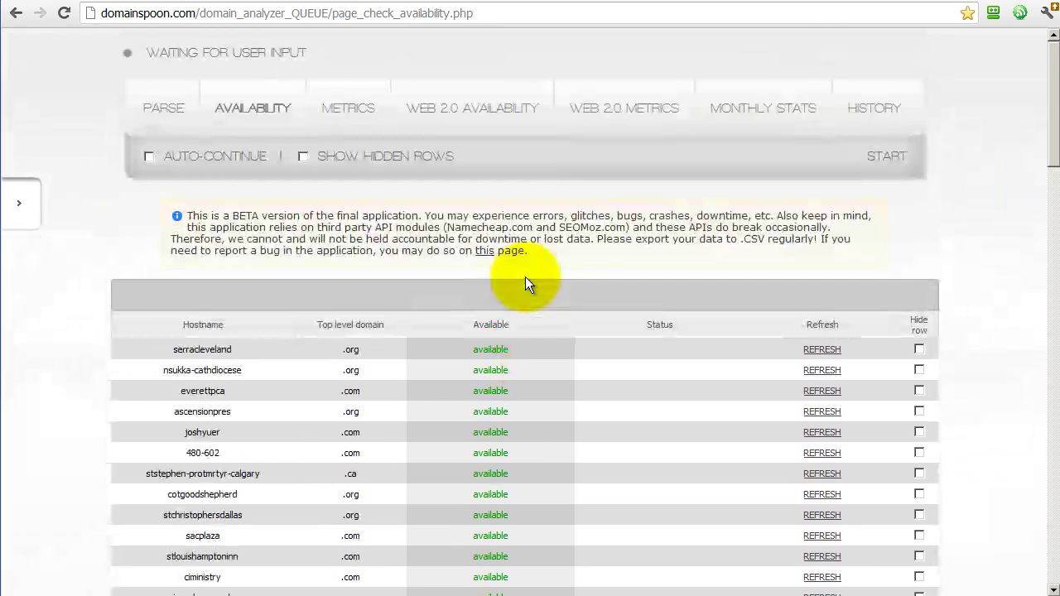
- Sort the results by top level domain, then by hostname in descending order, and look through the list
click(318, 325)
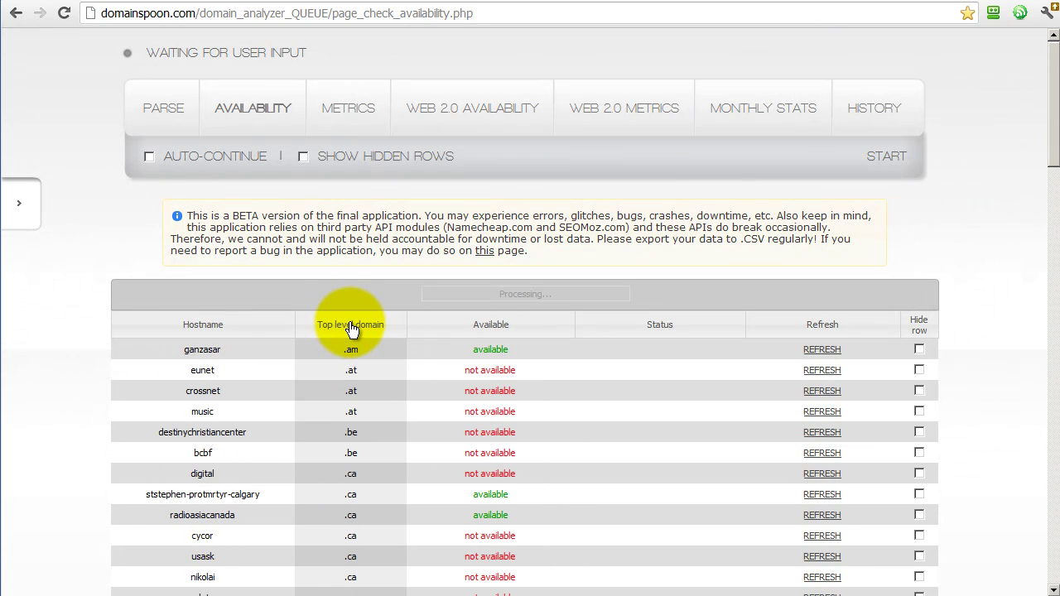
click(190, 328)
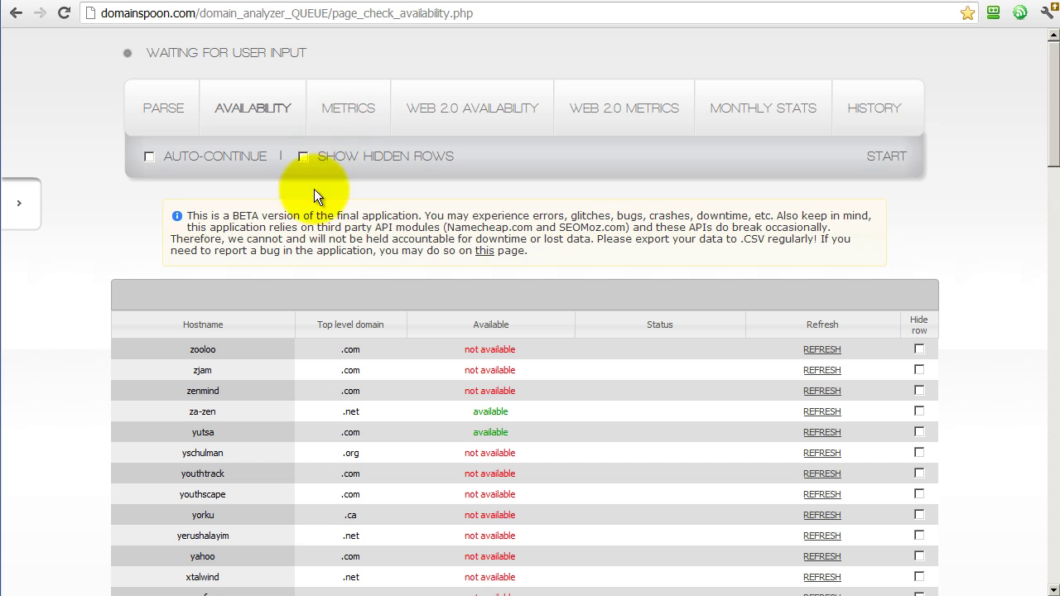
scroll(450, 279, down, 4)
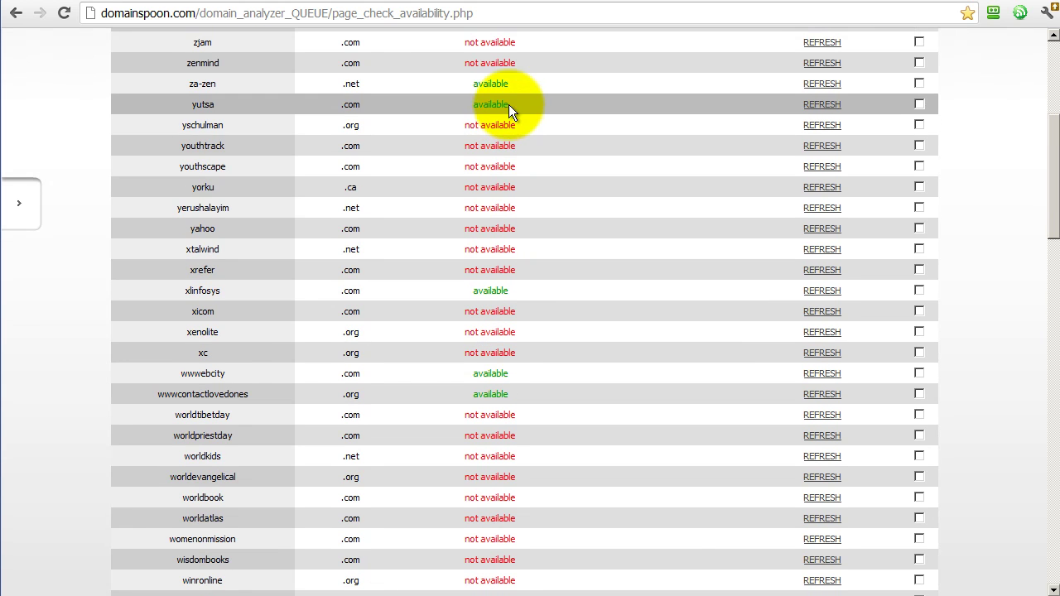
scroll(485, 104, up, 4)
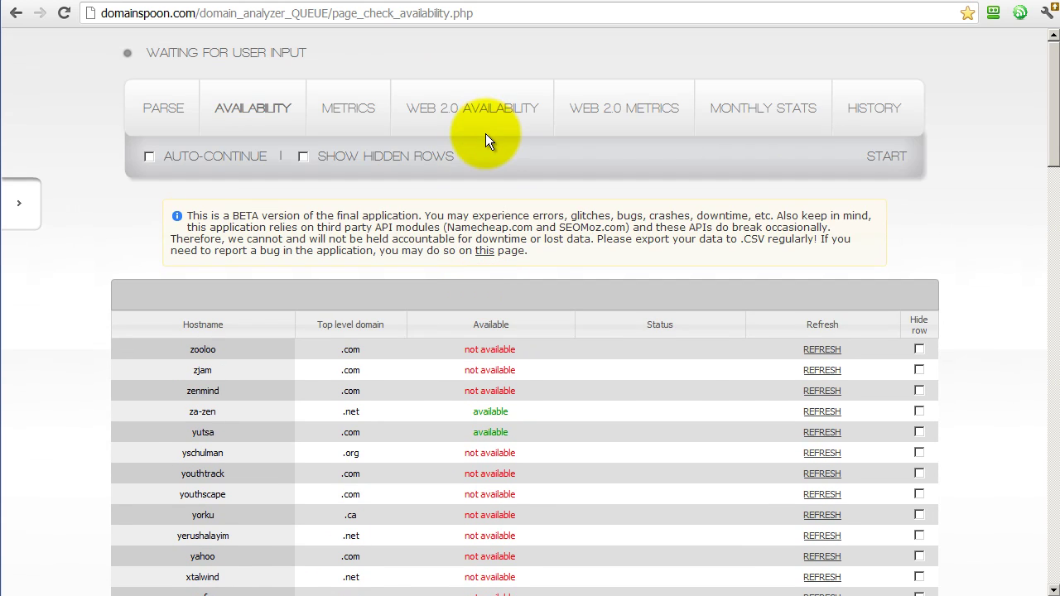
- Open the Metrics page and look over the available domains listed there
click(345, 115)
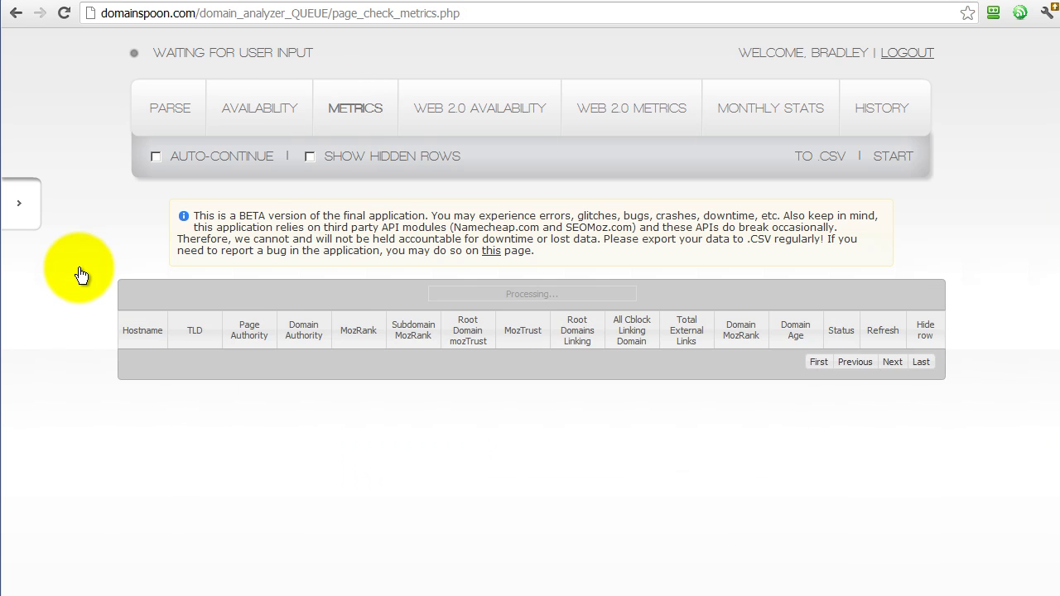
scroll(86, 283, down, 3)
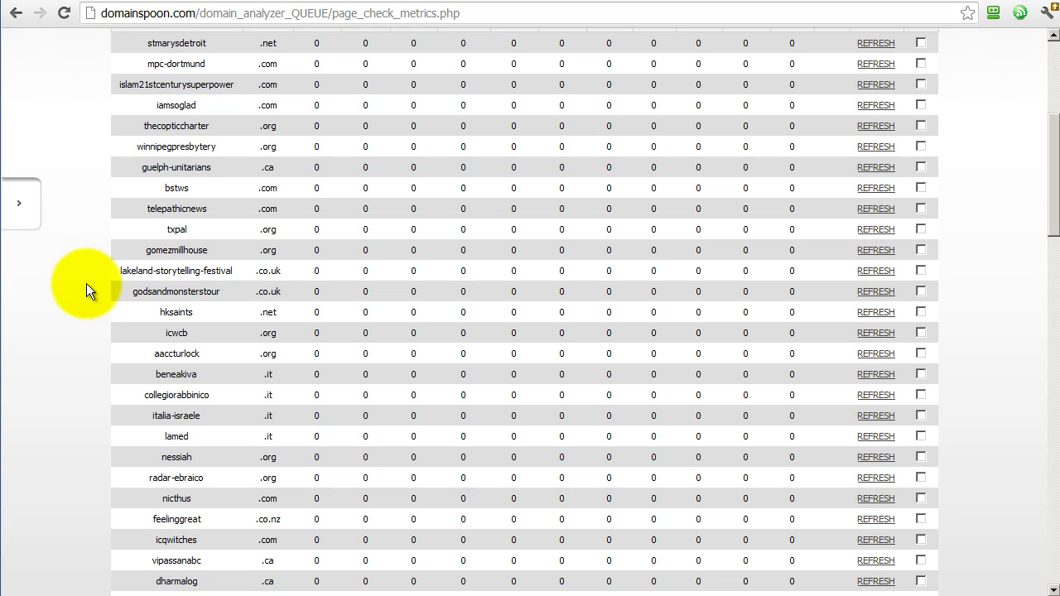
scroll(86, 283, up, 3)
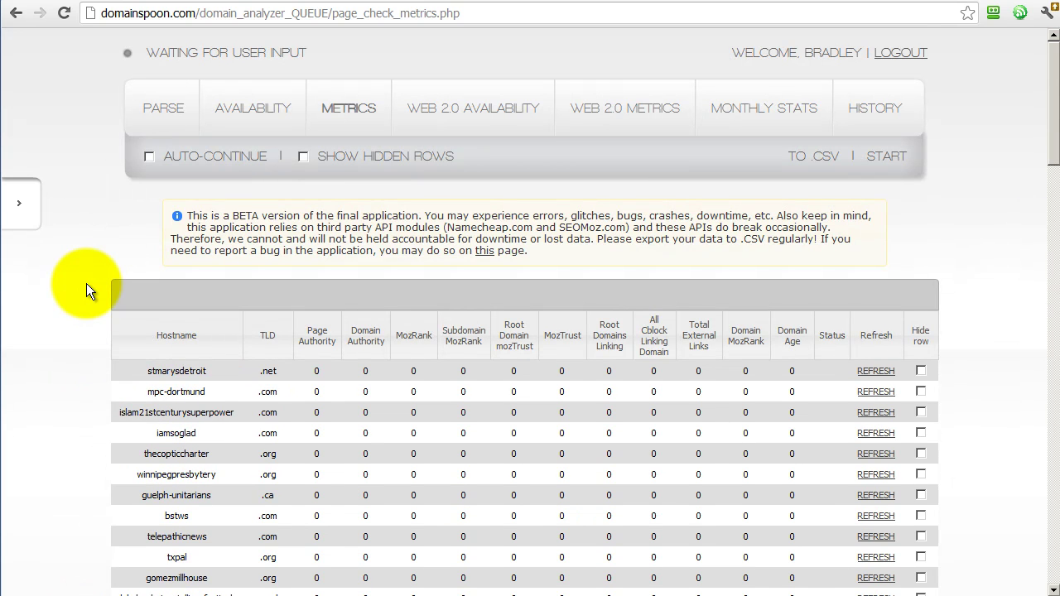